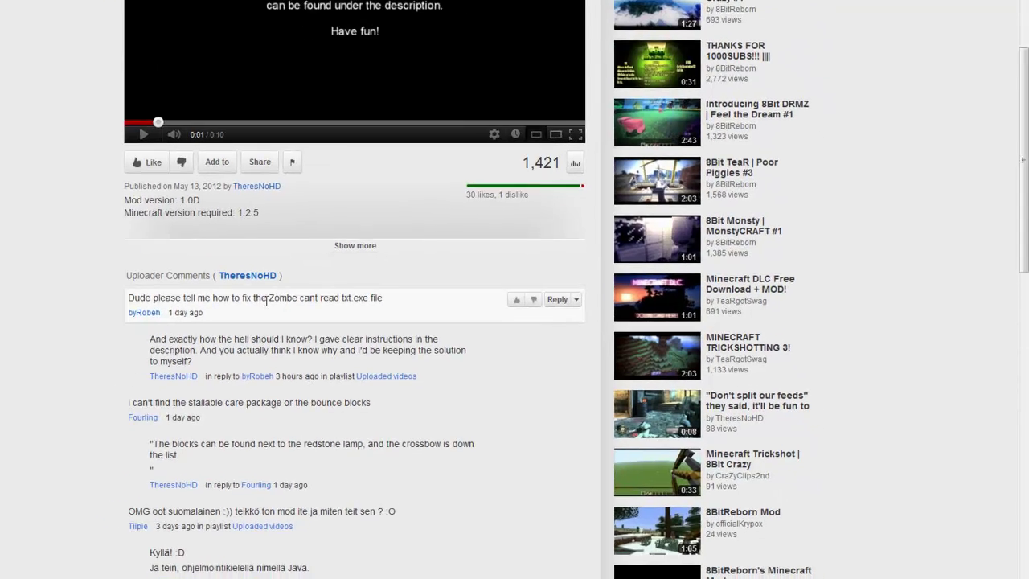
Step: Select part of the first comment's text, then clear the selection
left_click_drag(266, 301, 201, 281)
left_click_drag(299, 305, 230, 284)
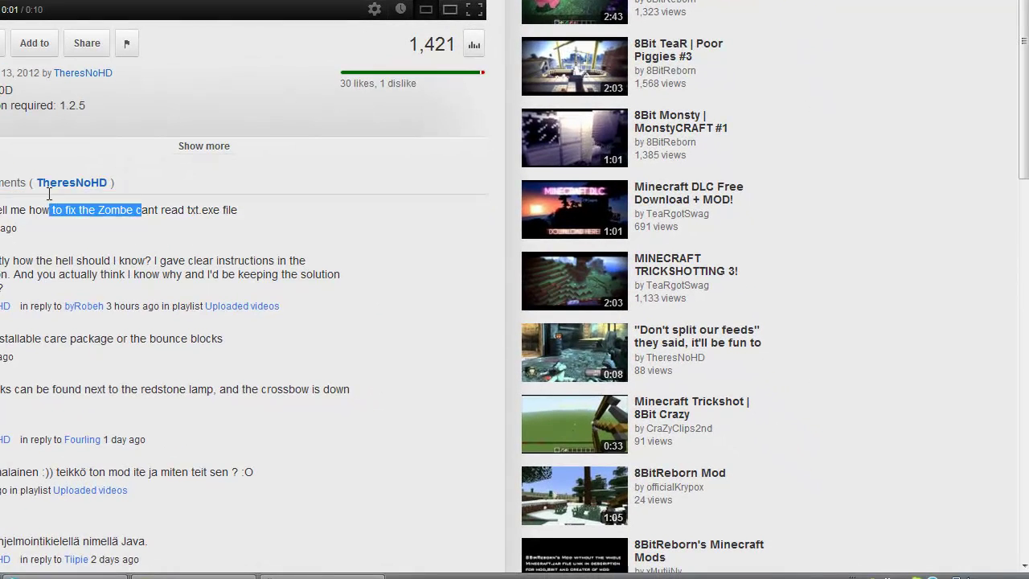
left_click_drag(49, 194, 196, 260)
left_click(198, 241)
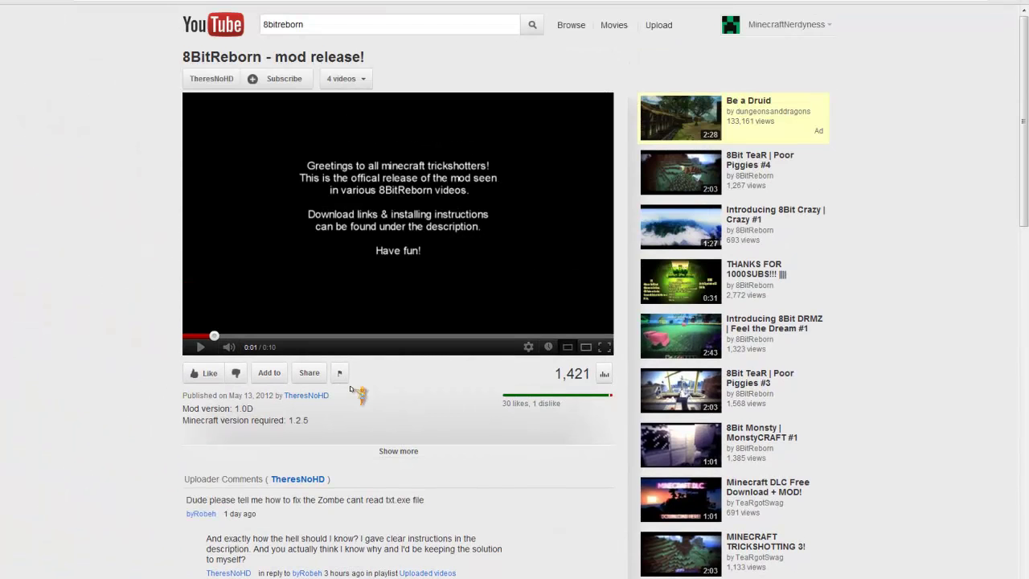
Step: Expand the video description and follow Link 2 to GameFront's minecraft.jar page
left_click(399, 452)
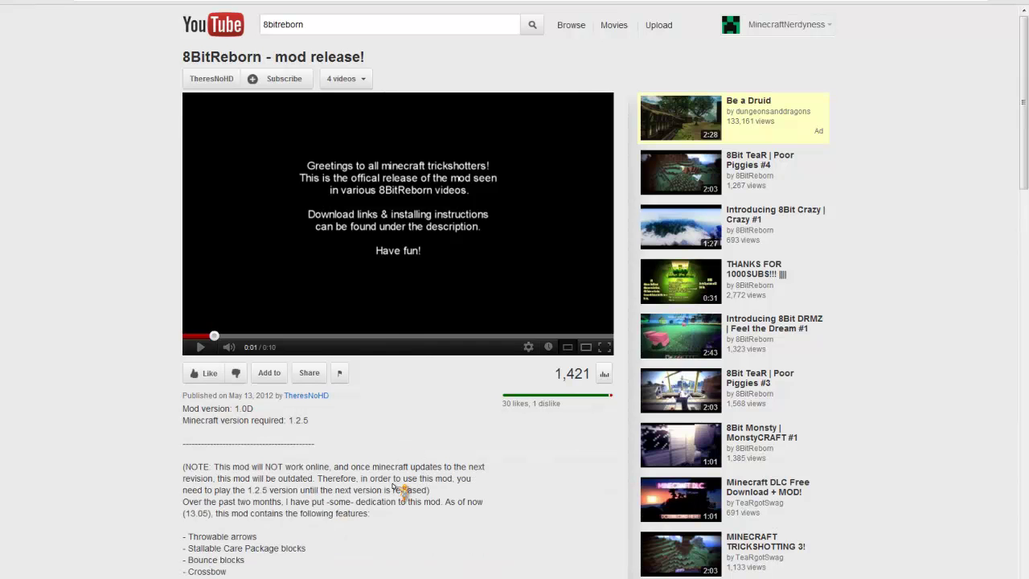
scroll(394, 487, "down", 4)
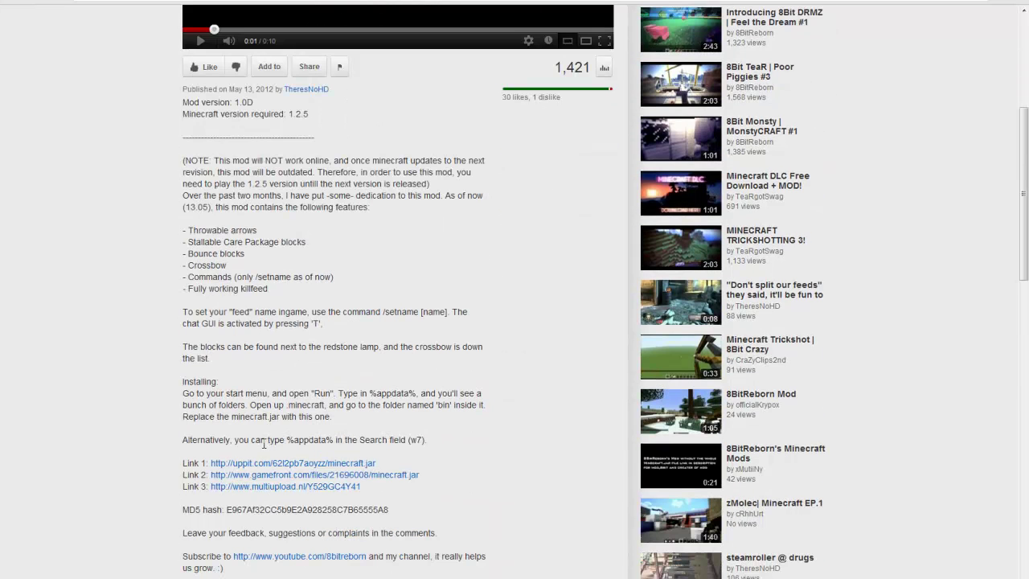
scroll(264, 476, "down", 2)
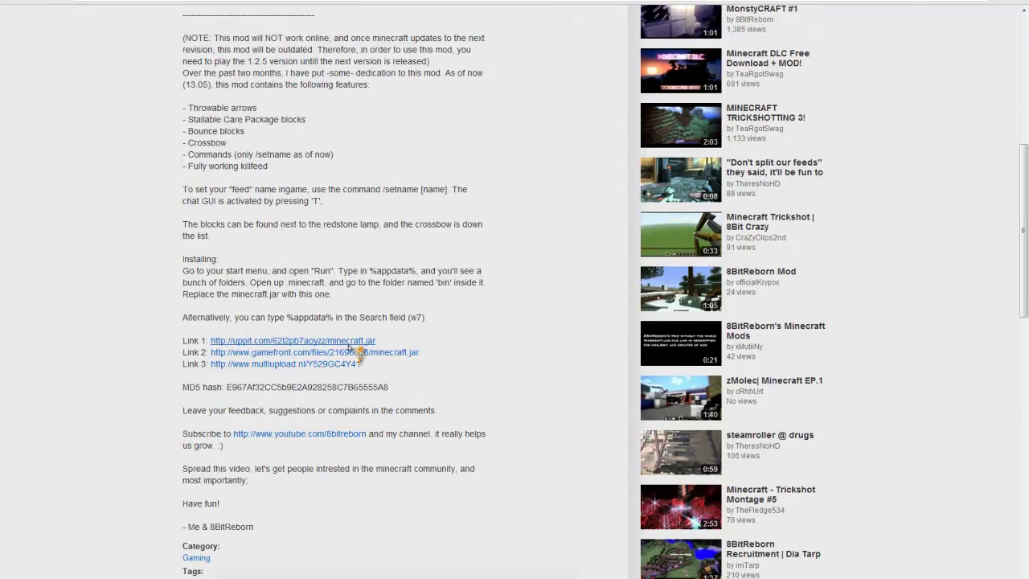
left_click(318, 364)
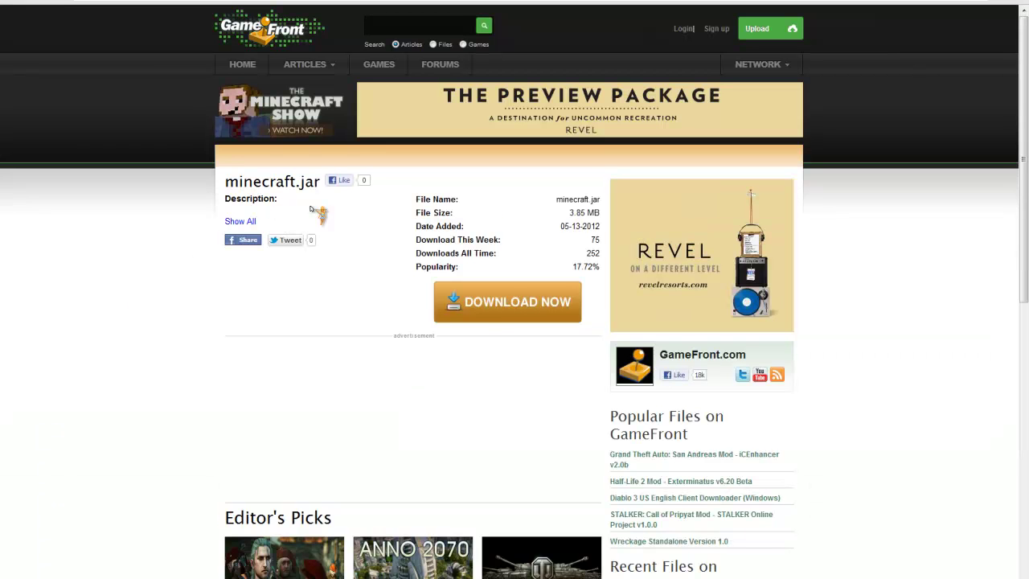
Step: Download minecraft.jar, keep it despite the harmful-file warning, and open the download's options
left_click(492, 307)
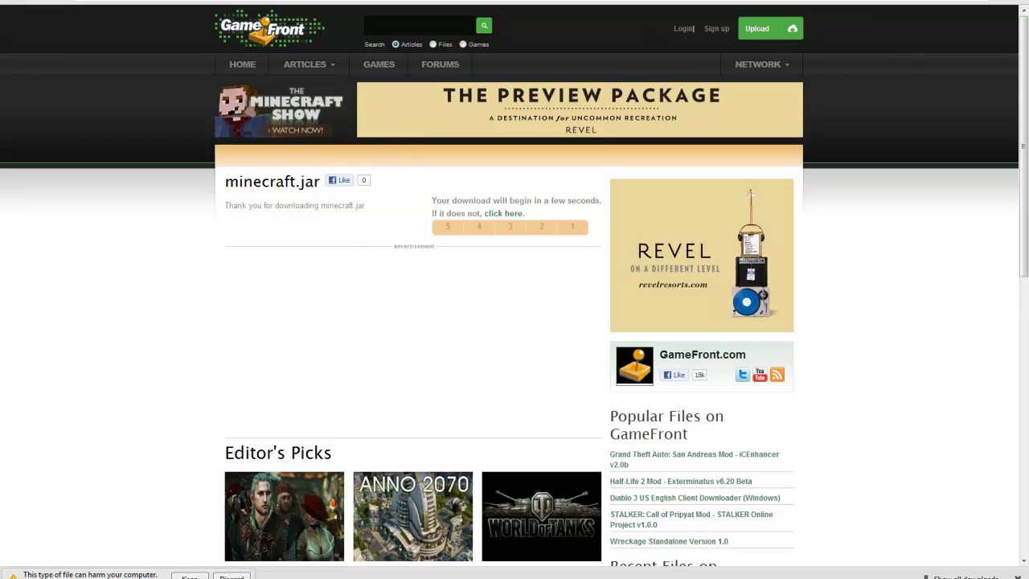
left_click(189, 577)
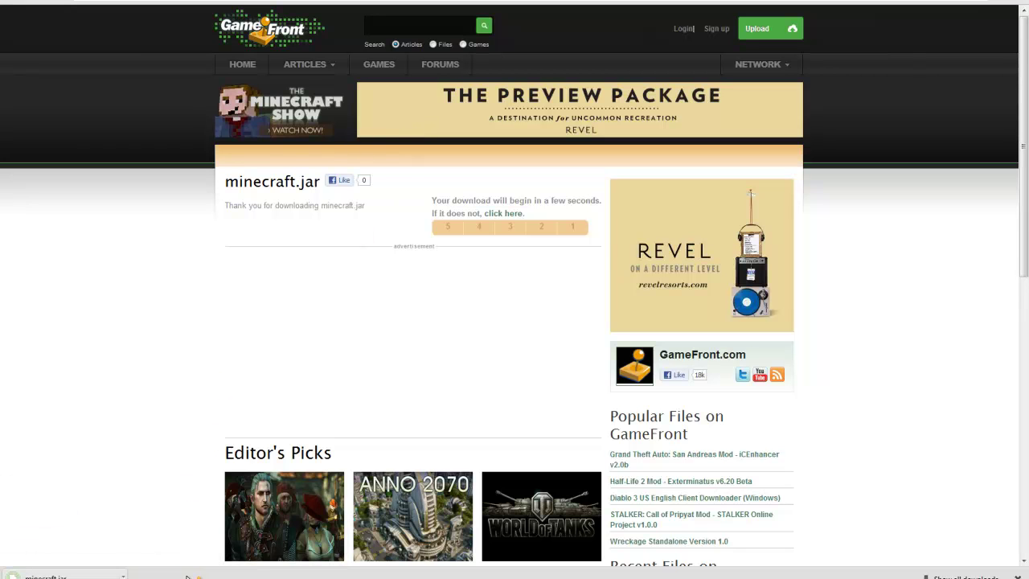
left_click(123, 577)
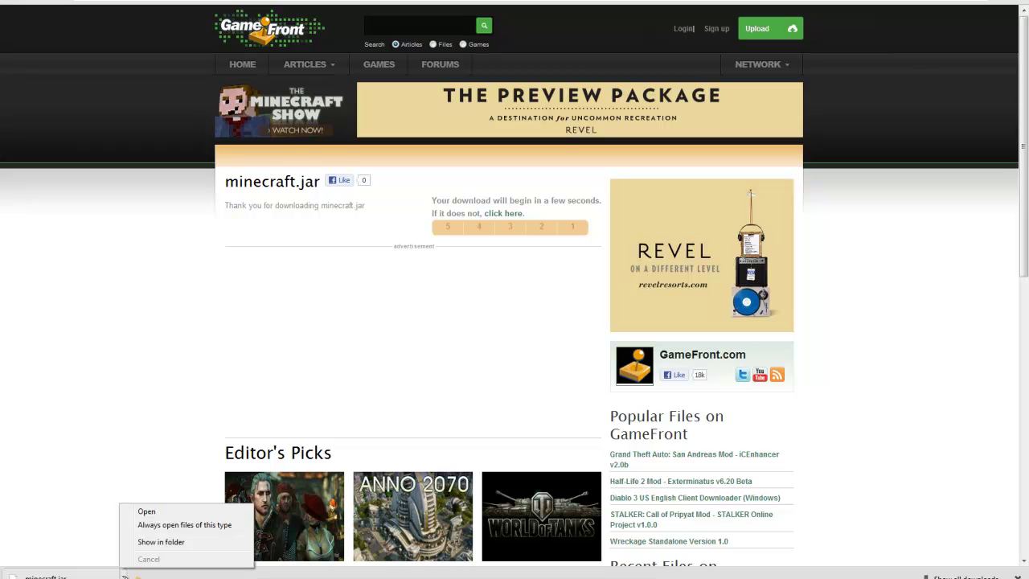
Step: Show minecraft.jar in the Downloads folder and move that window up and to the right
left_click(160, 542)
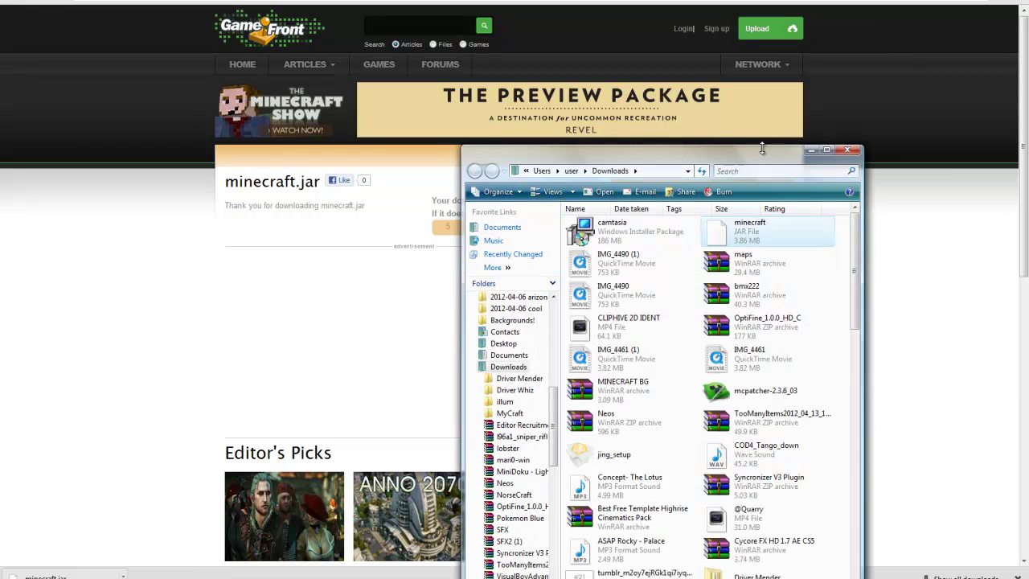
left_click_drag(763, 145, 859, 49)
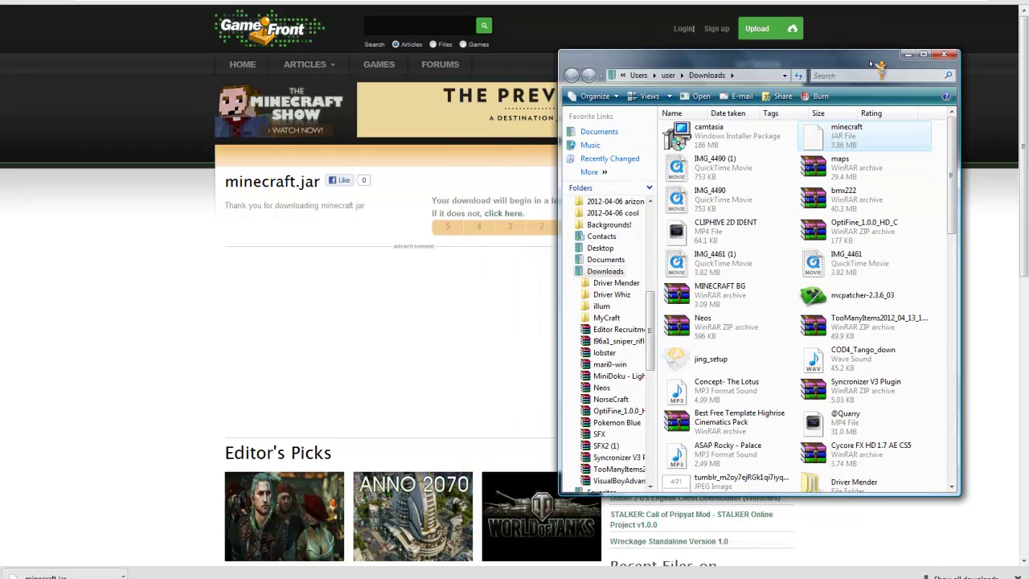
key("super")
key("super")
key("super")
key("super")
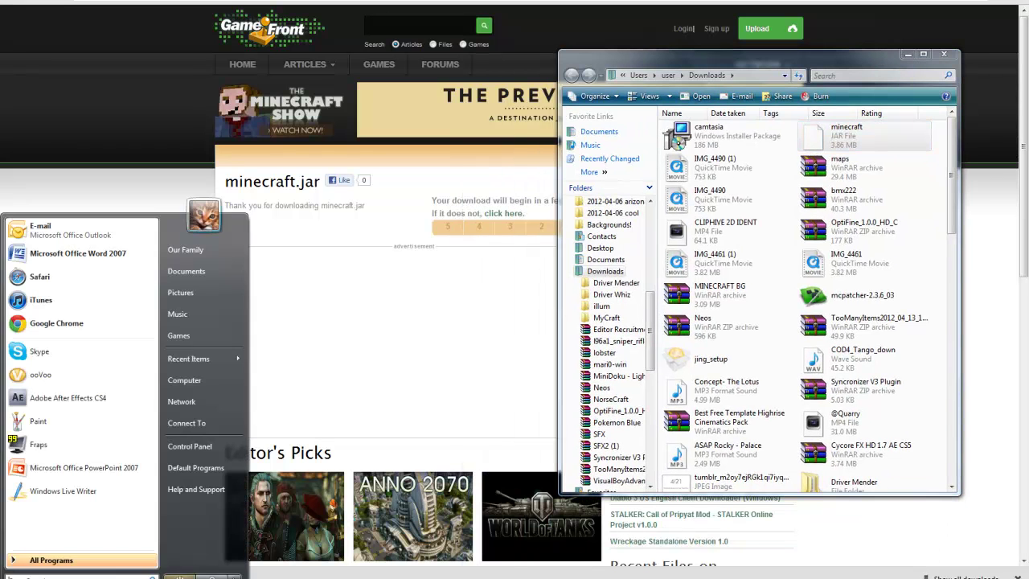
key("super")
key("super")
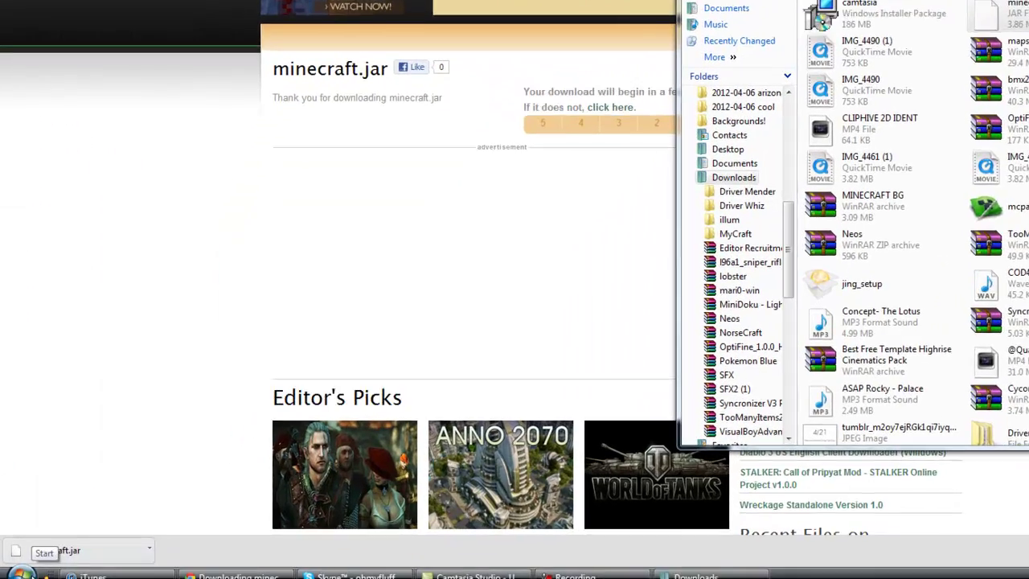
Step: Launch the Run dialog by searching 'run' from the Start menu
left_click(32, 566)
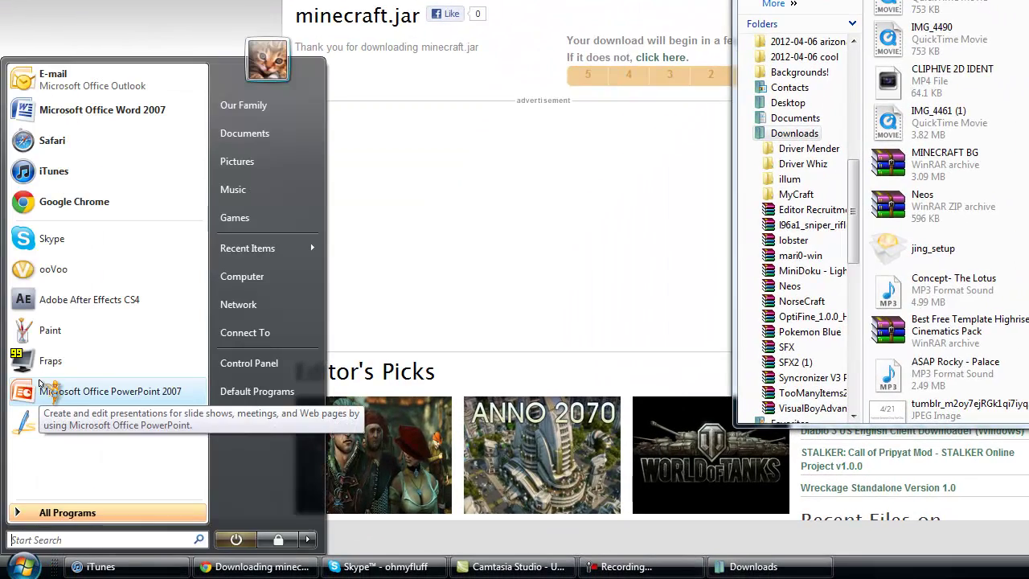
type("run")
key("Return")
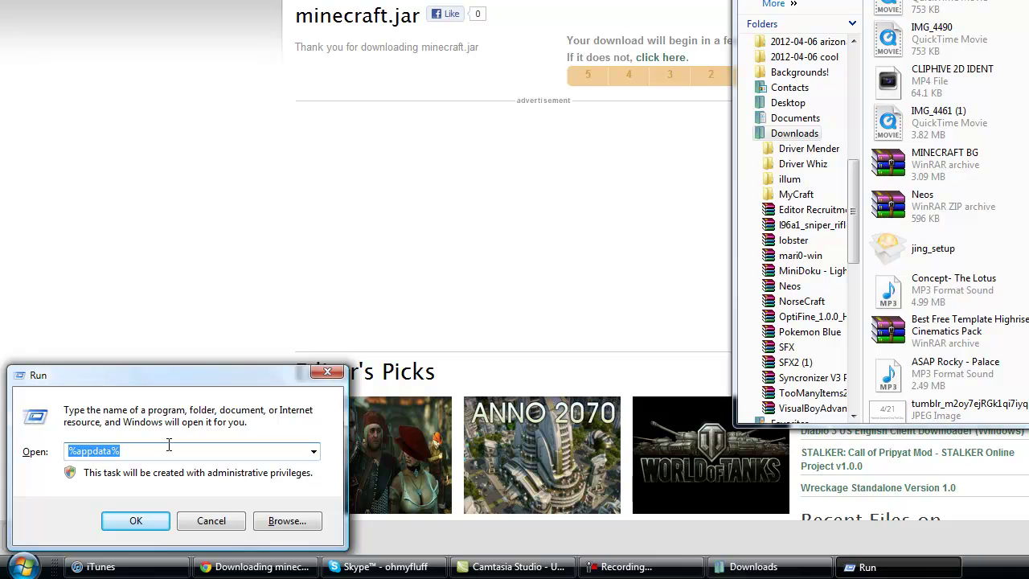
Step: Enter '%appdata', dismiss the cannot-find error, and add the missing '%'
type("%appdt")
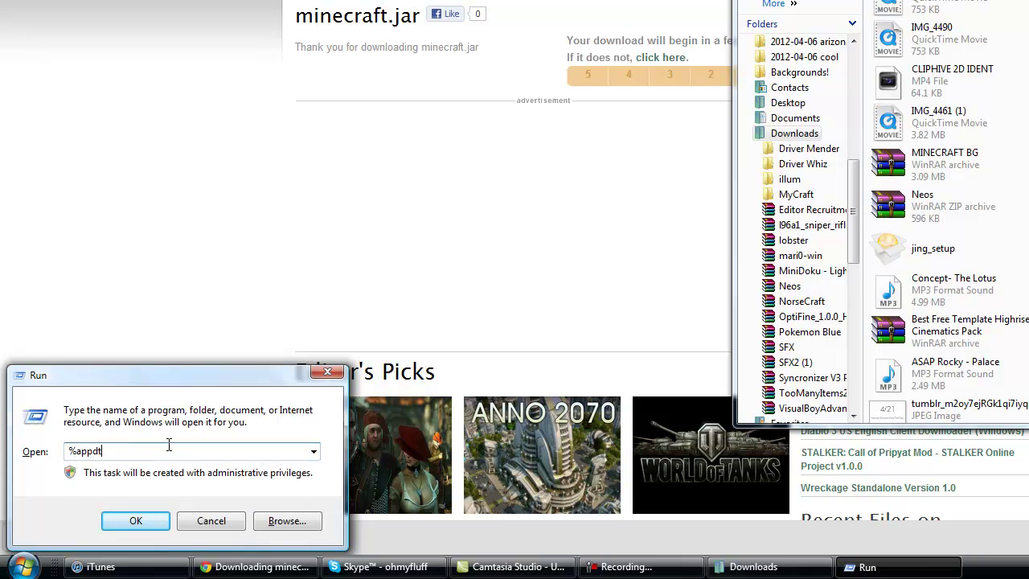
type("a")
key("BackSpace")
key("BackSpace")
type("at")
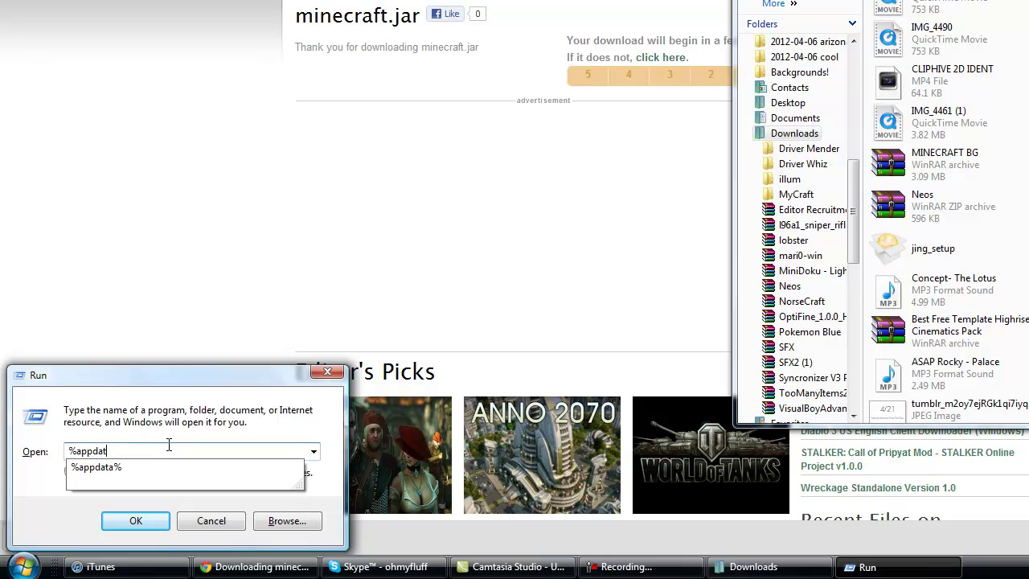
type("a")
key("Return")
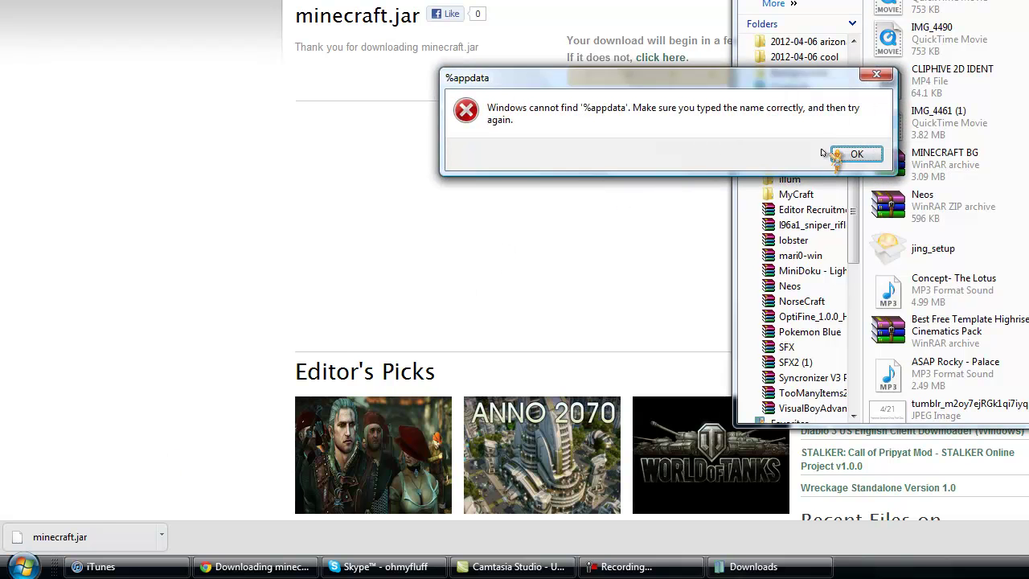
left_click(855, 153)
left_click(165, 450)
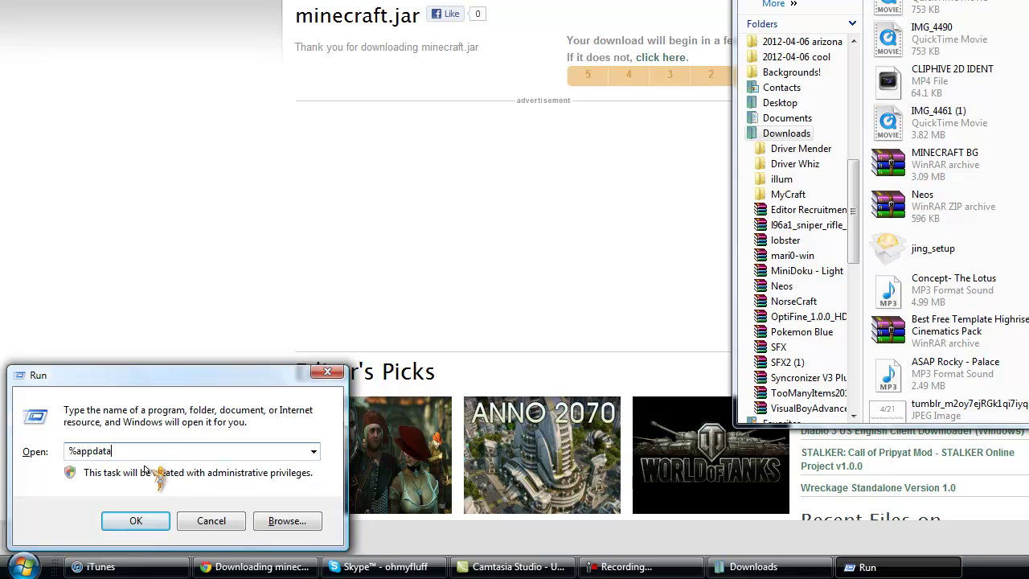
type("%")
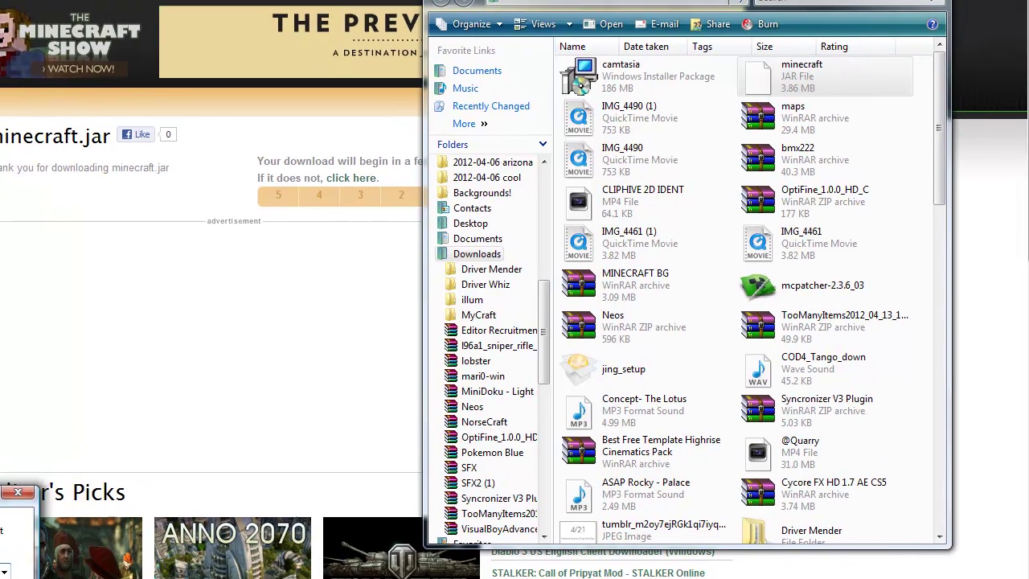
Step: Open Roaming\.minecraft\bin and place the bin window beside the Downloads window
key("Return")
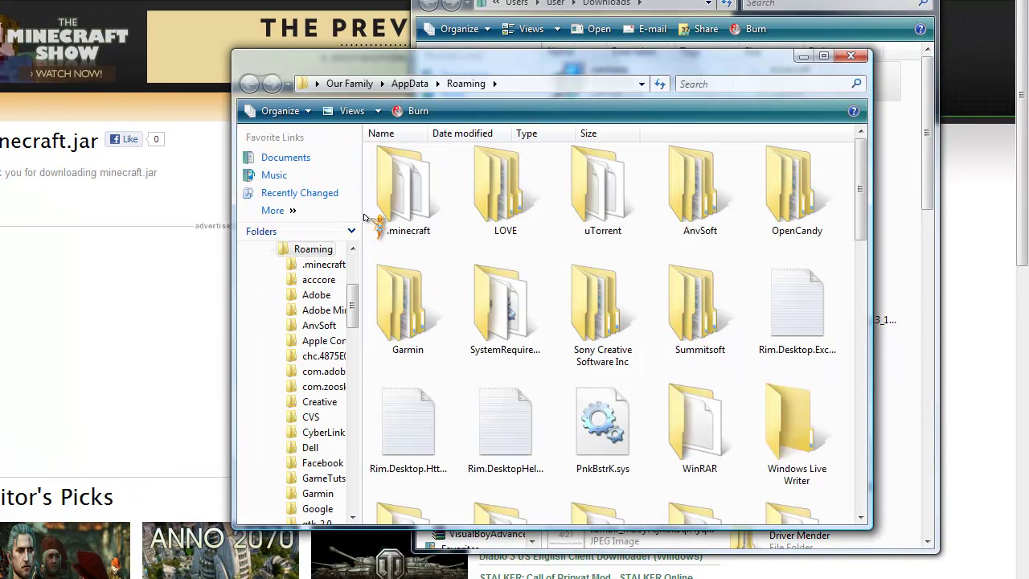
double_click(406, 197)
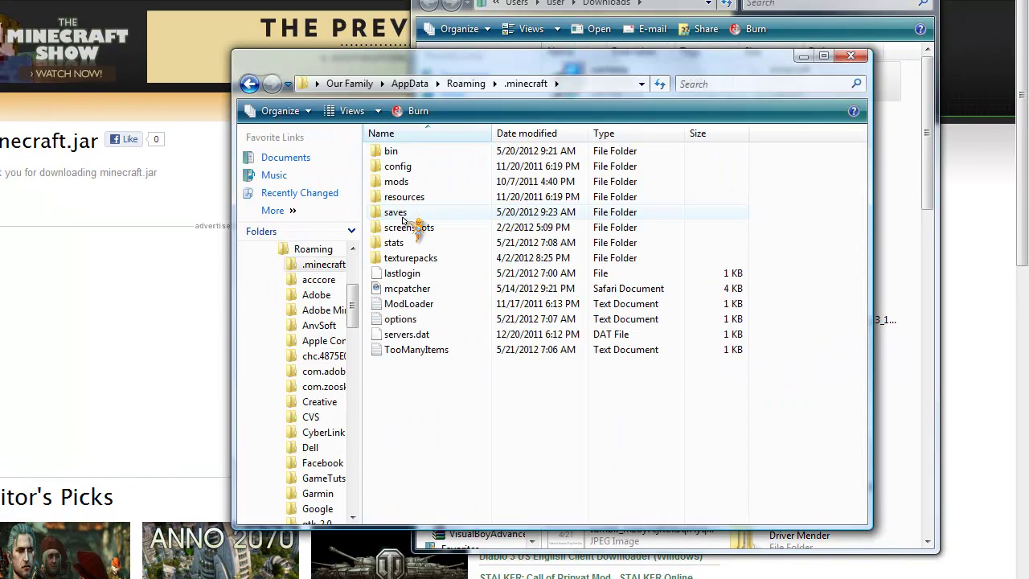
double_click(442, 155)
left_click_drag(405, 59, 0, 25)
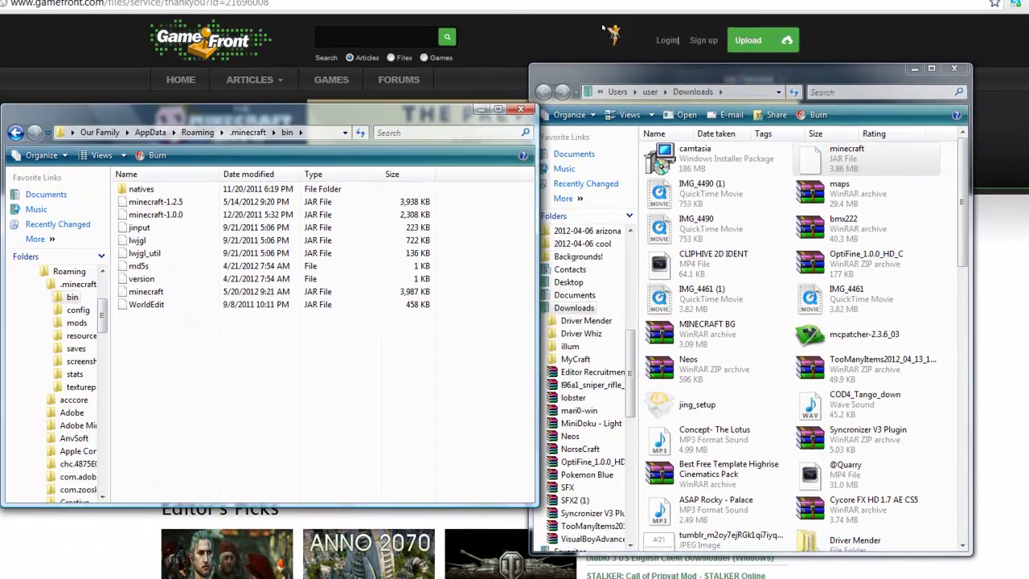
mouse_move(732, 74)
left_mouse_down()
mouse_move(756, 54)
mouse_move(737, 47)
mouse_move(738, 78)
left_mouse_up()
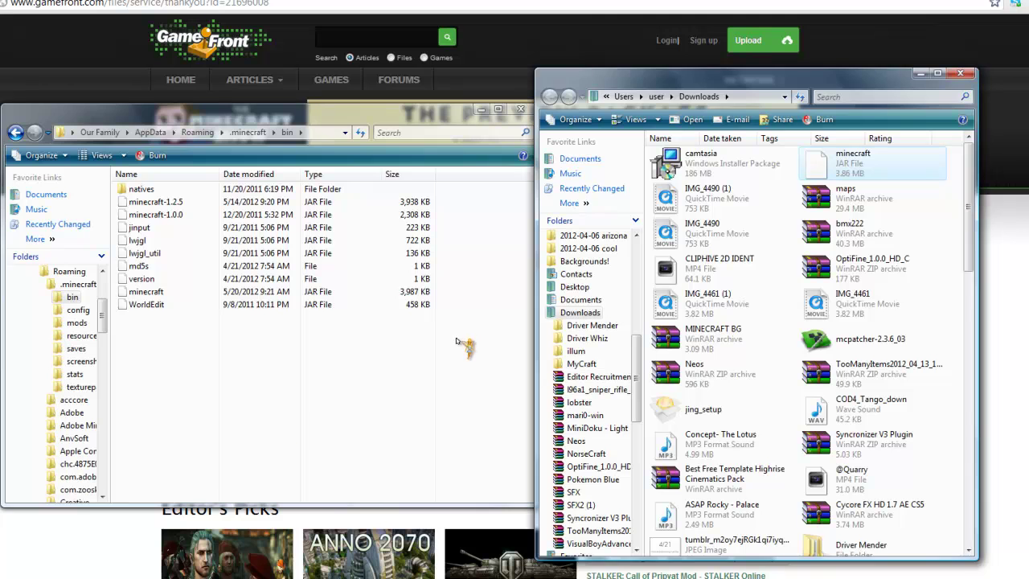
left_click(287, 436)
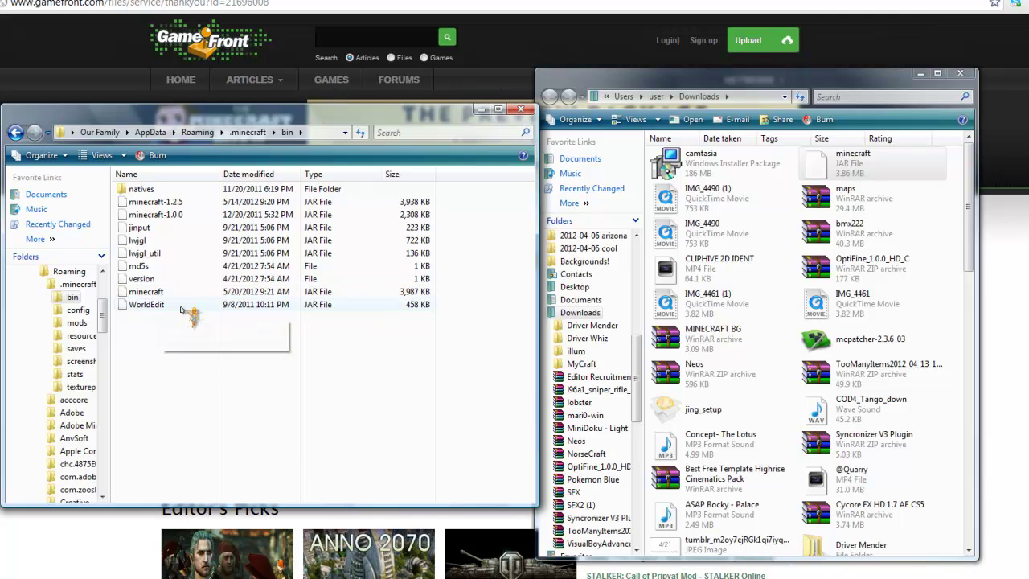
Step: Drag the downloaded minecraft JAR toward the bin folder, then dismiss the iTunes error
left_click_drag(844, 184, 461, 98)
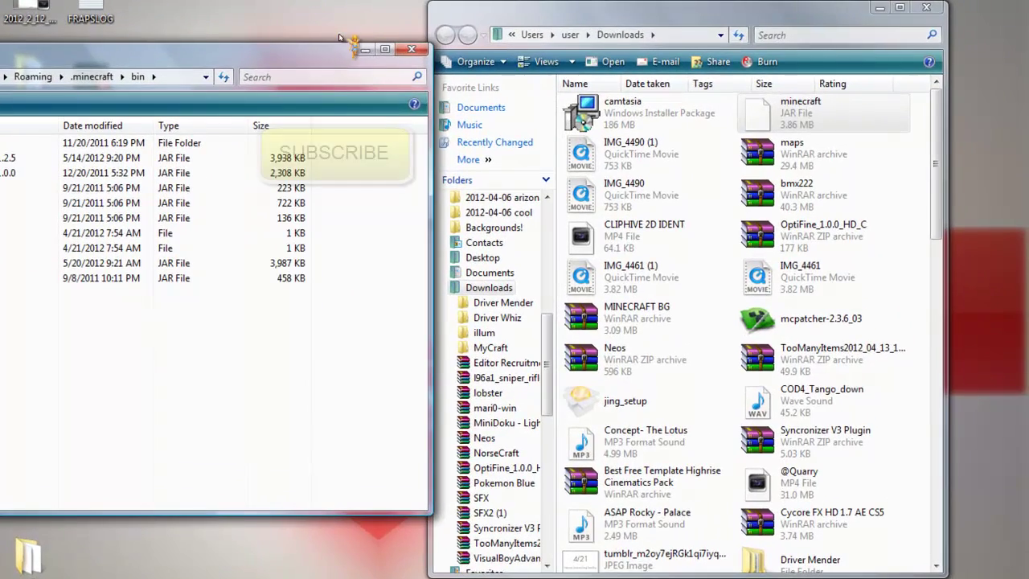
left_click_drag(341, 38, 327, 213)
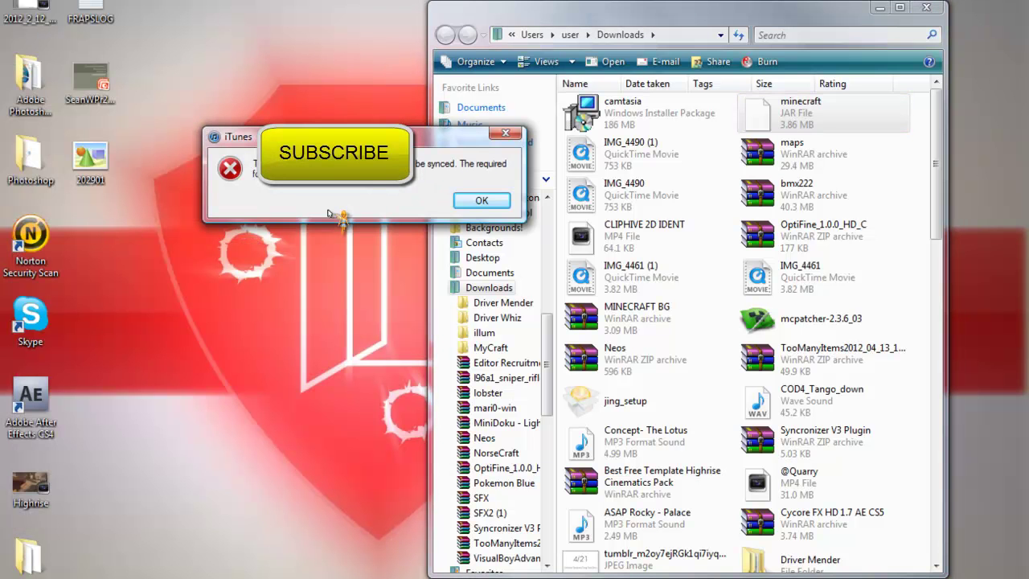
left_click(481, 201)
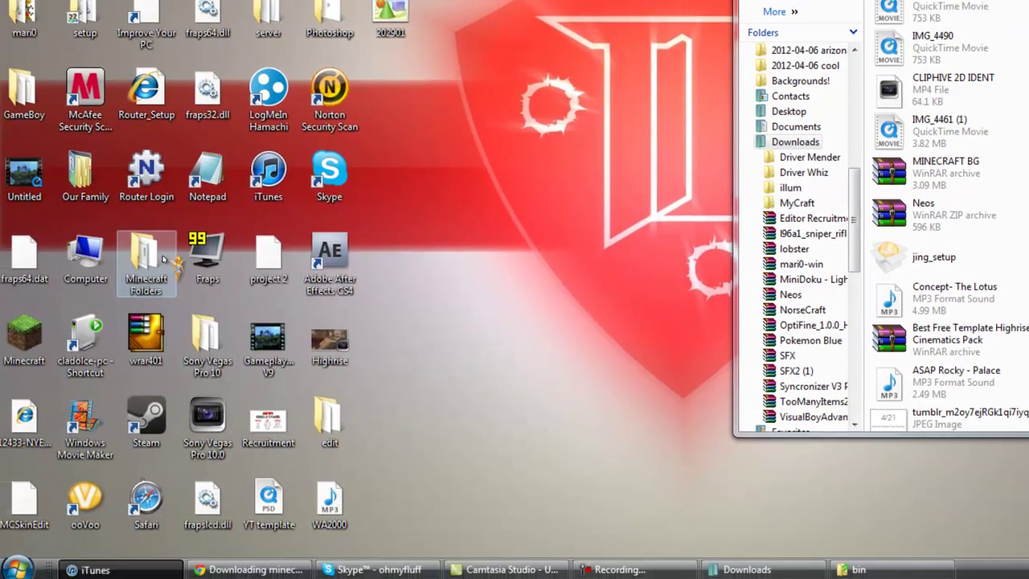
Step: Open the desktop's Minecraft Folders, then its 1.2.5 backup folder
double_click(153, 254)
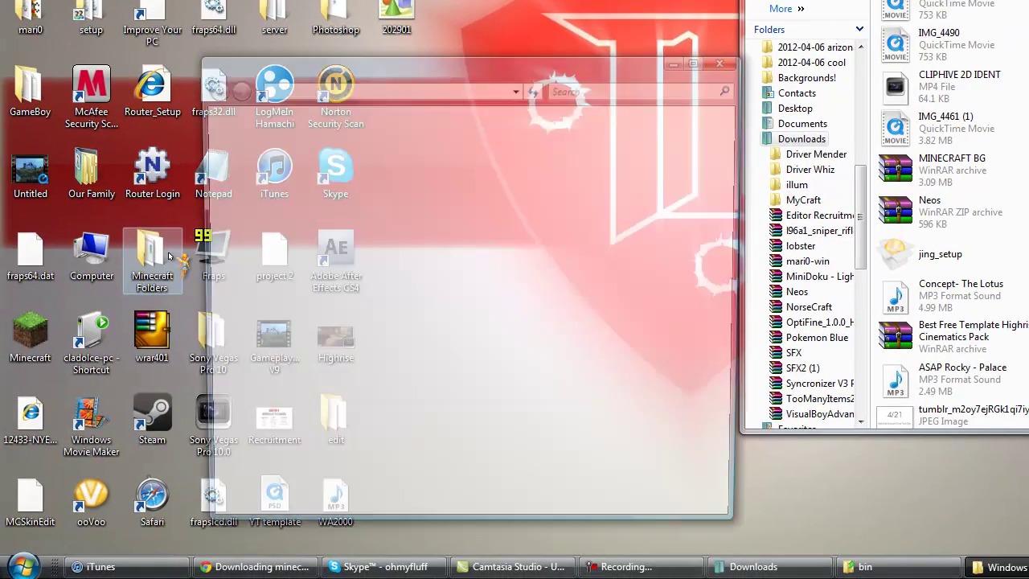
scroll(494, 292, "down", 2)
scroll(494, 292, "up", 2)
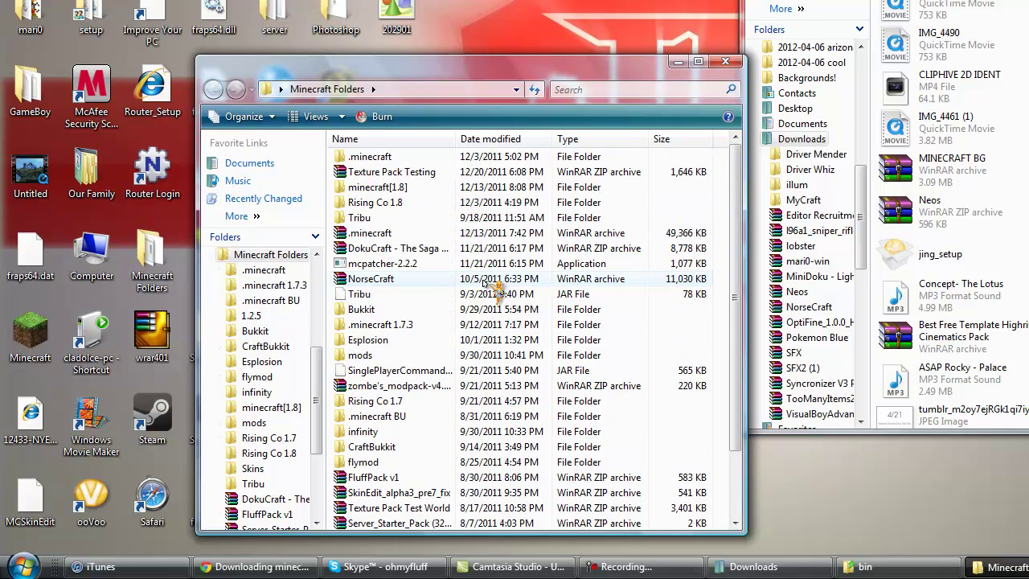
scroll(414, 166, "down", 2)
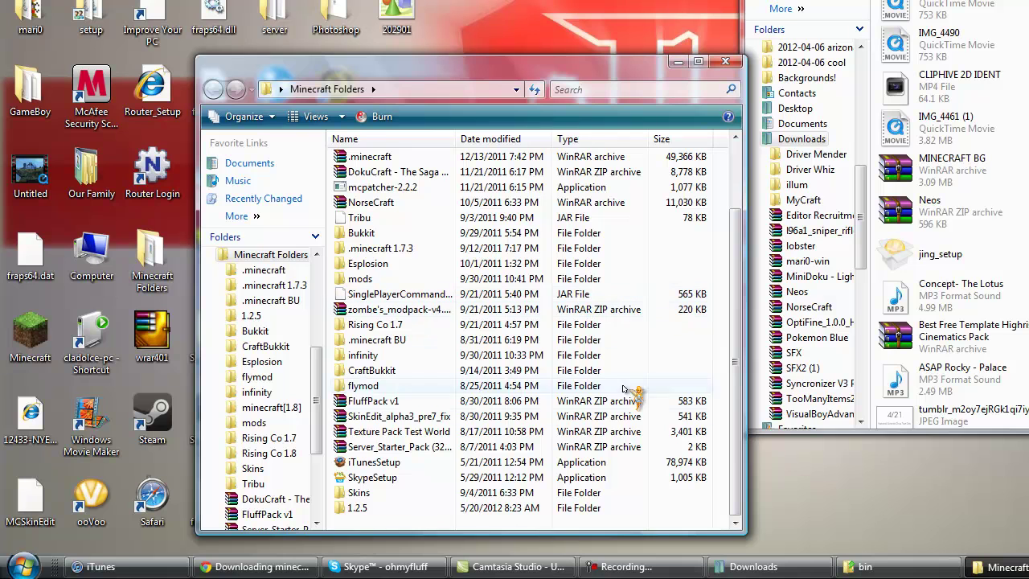
left_click(369, 509)
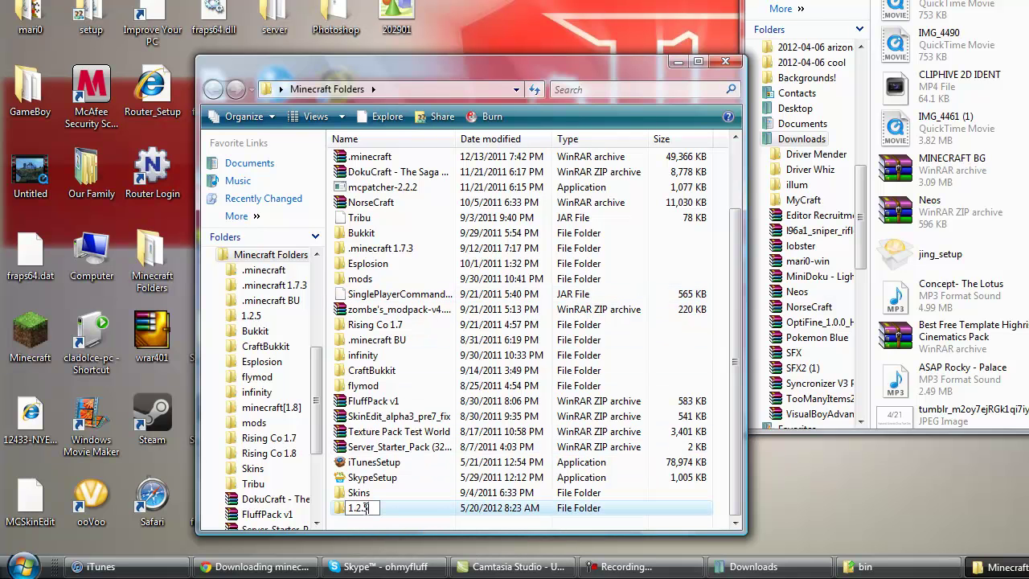
double_click(404, 512)
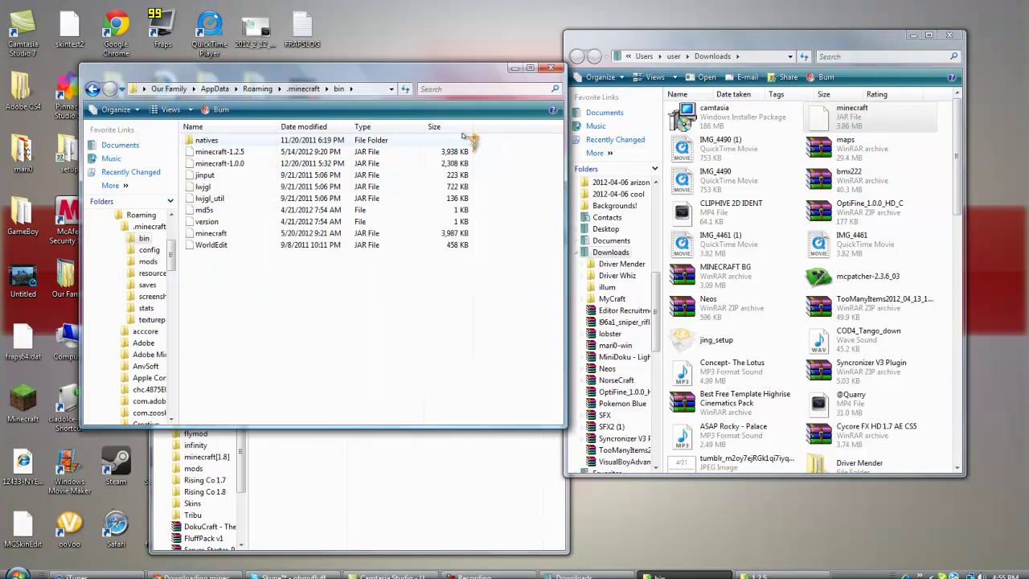
Step: Move bin toward the centre, 1.2.5 to the top-left, and Downloads to the lower centre
left_click(660, 577)
left_click_drag(299, 80, 541, 78)
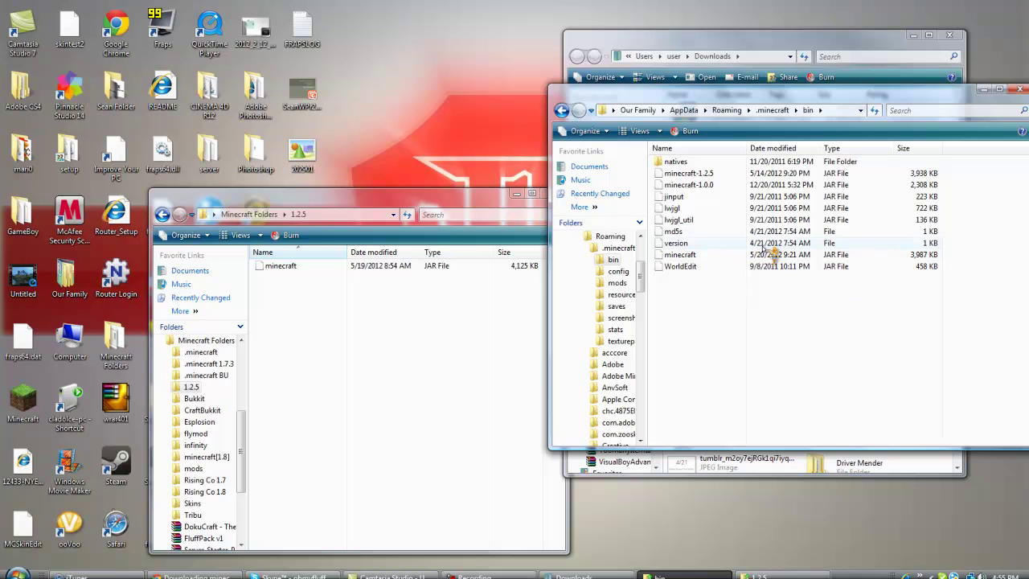
left_click(359, 320)
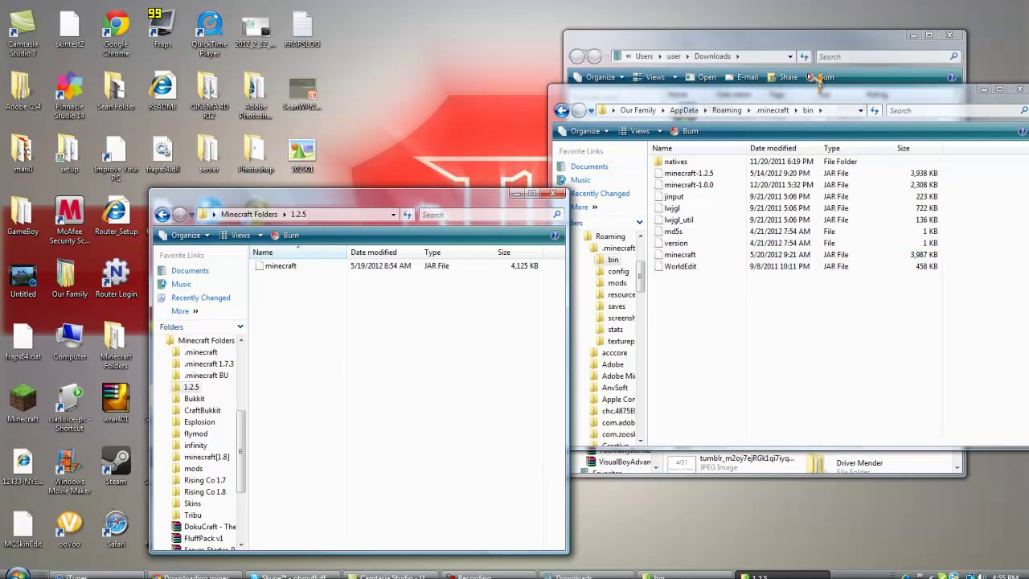
left_click_drag(435, 203, 285, 33)
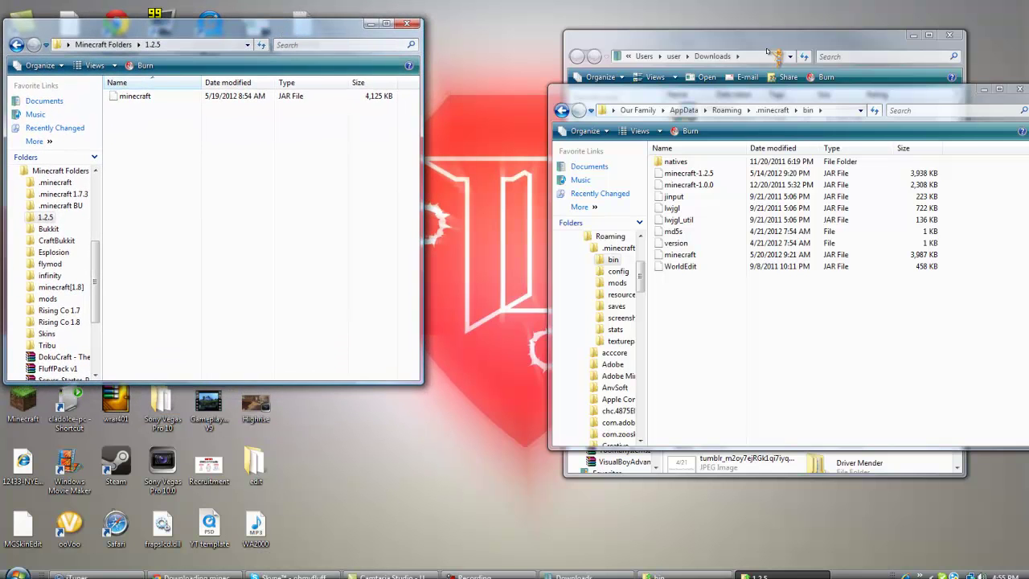
left_click_drag(767, 51, 384, 310)
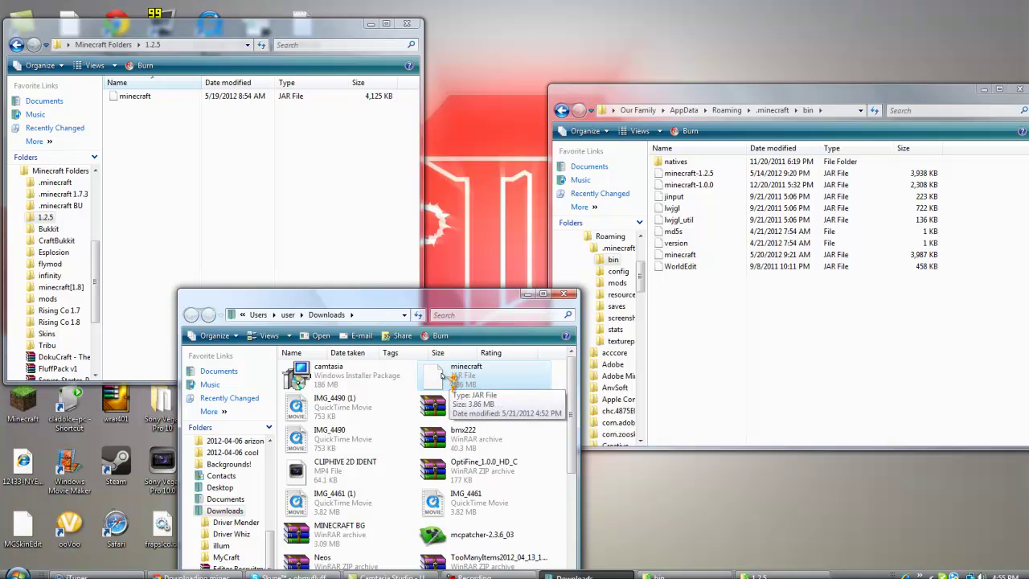
left_click_drag(441, 375, 563, 303)
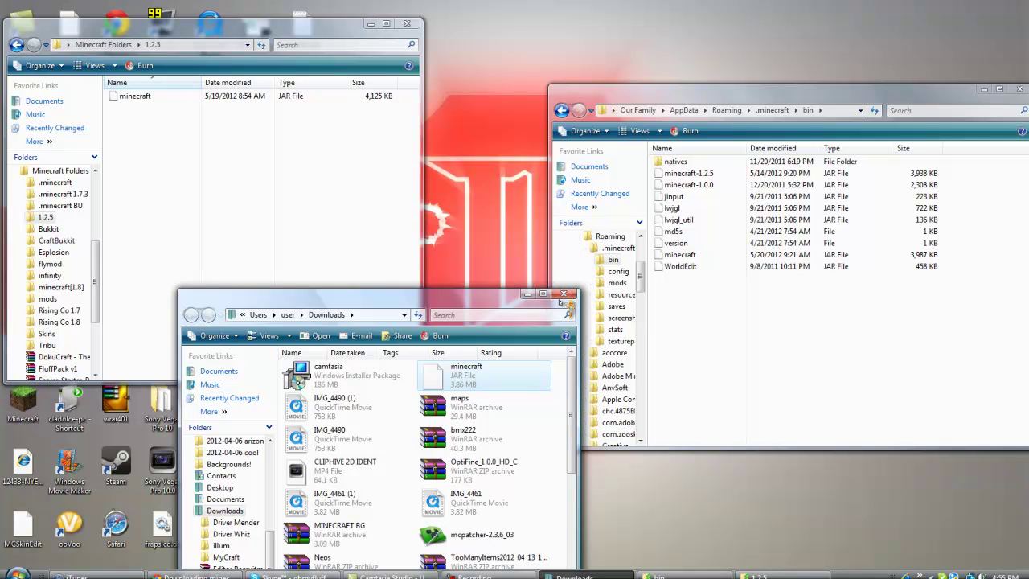
left_click_drag(563, 303, 521, 527)
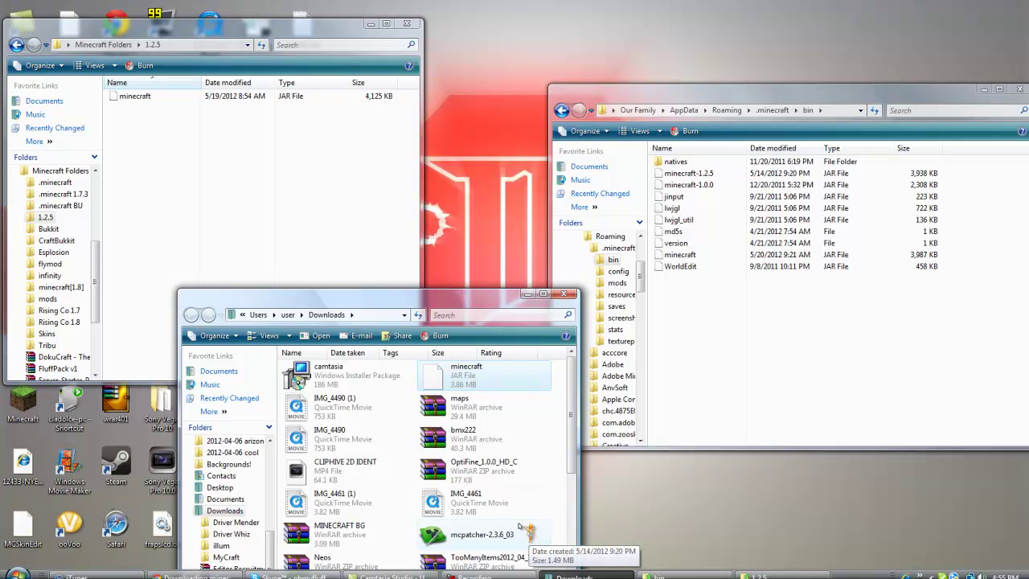
left_click_drag(521, 528, 709, 459)
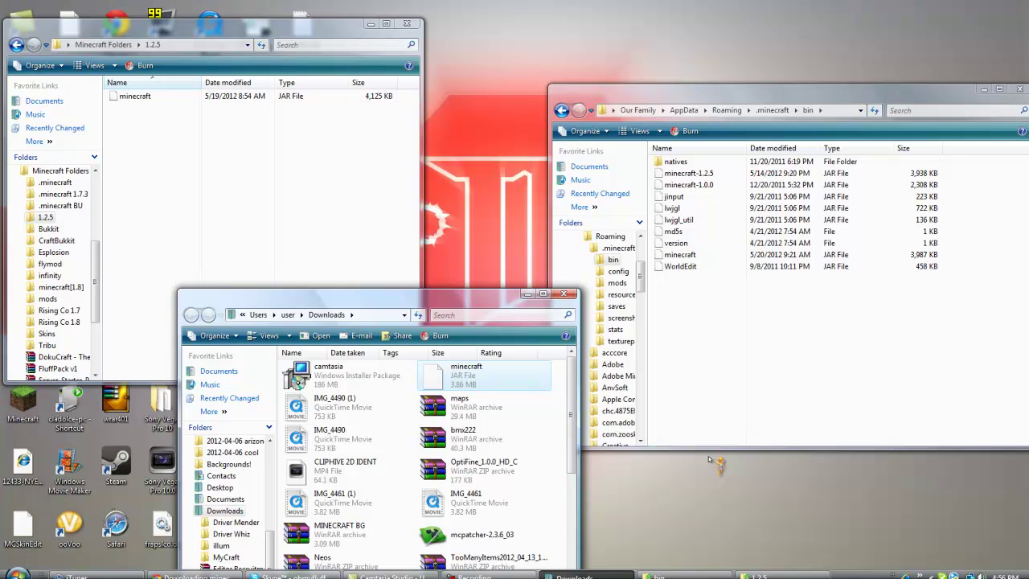
left_click_drag(709, 459, 812, 454)
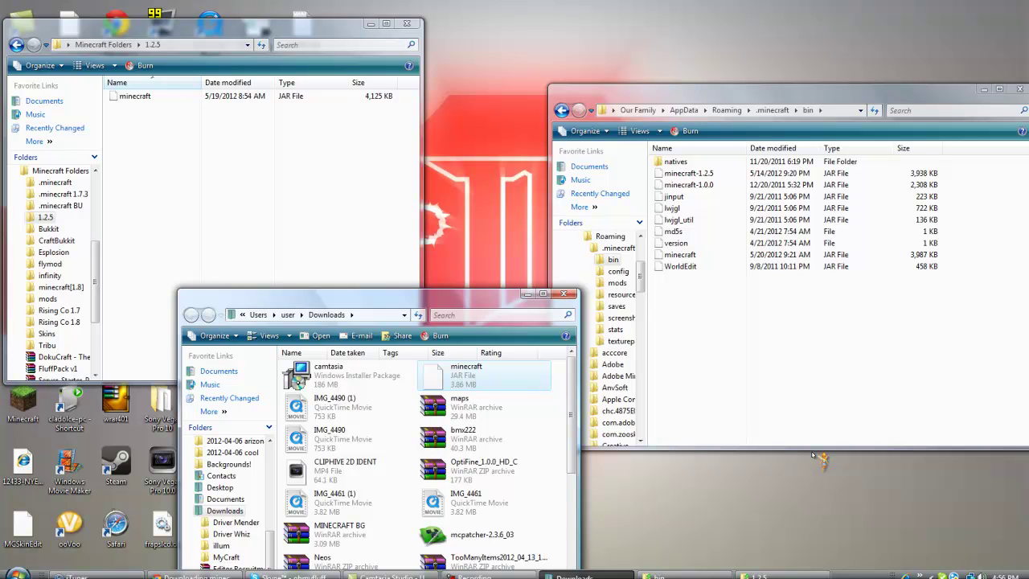